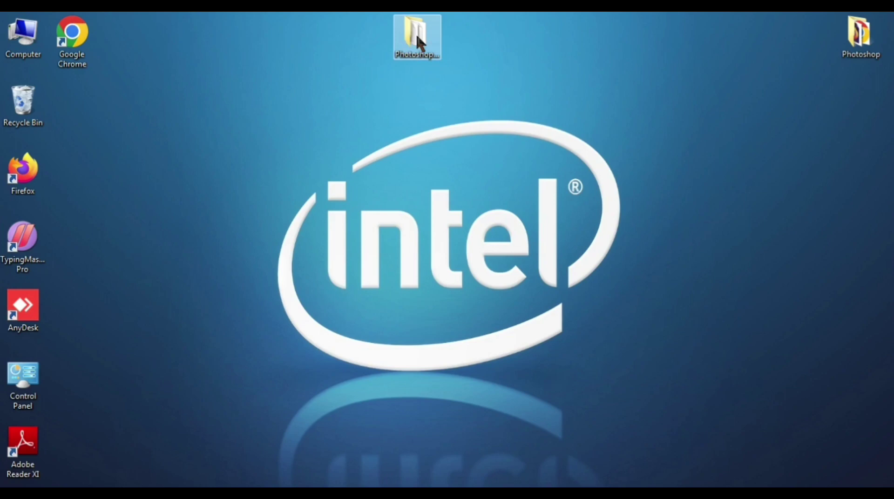
# Run Setup from the Photoshop7.0 folder to start the Photoshop 7.0 installer
pyautogui.doubleClick(418, 38)
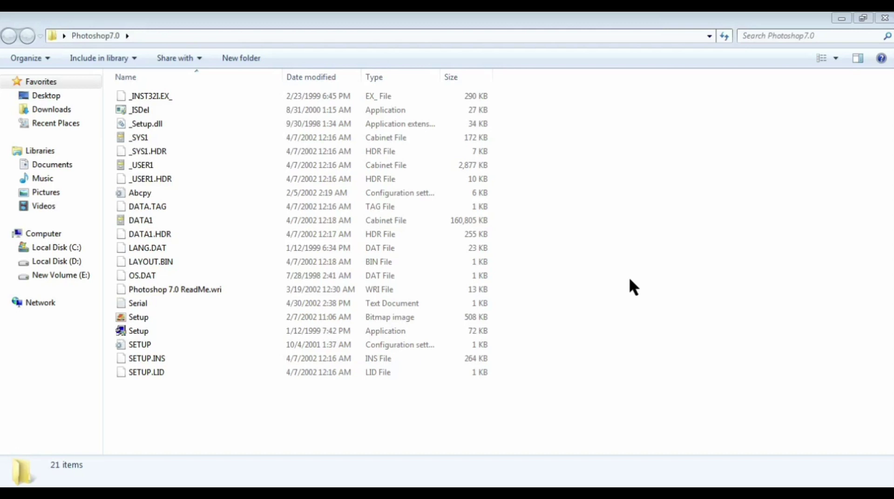
pyautogui.click(138, 332)
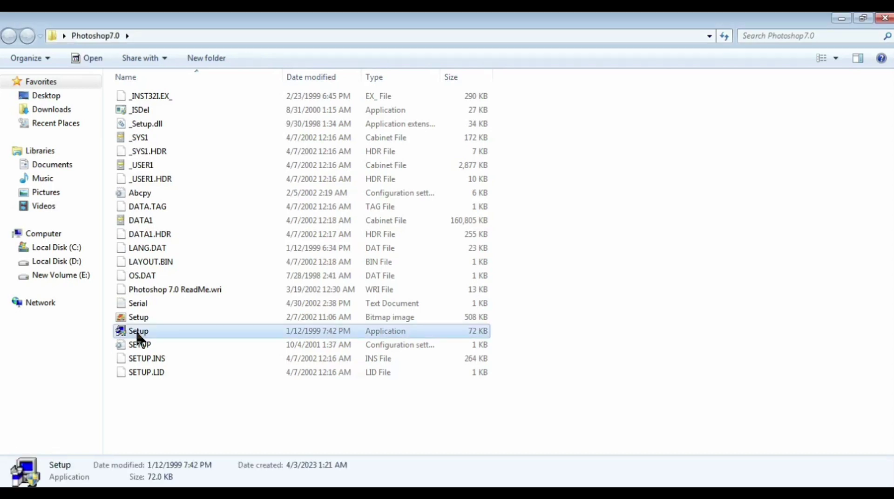
pyautogui.rightClick(137, 333)
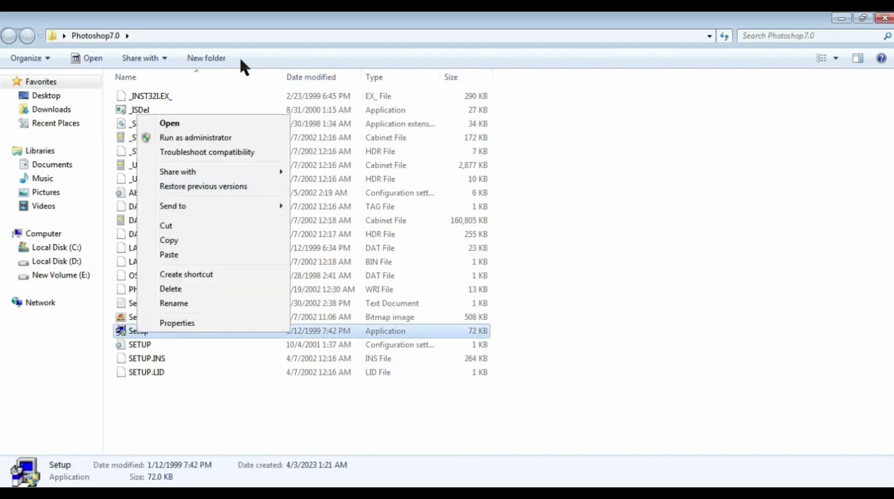
pyautogui.click(168, 124)
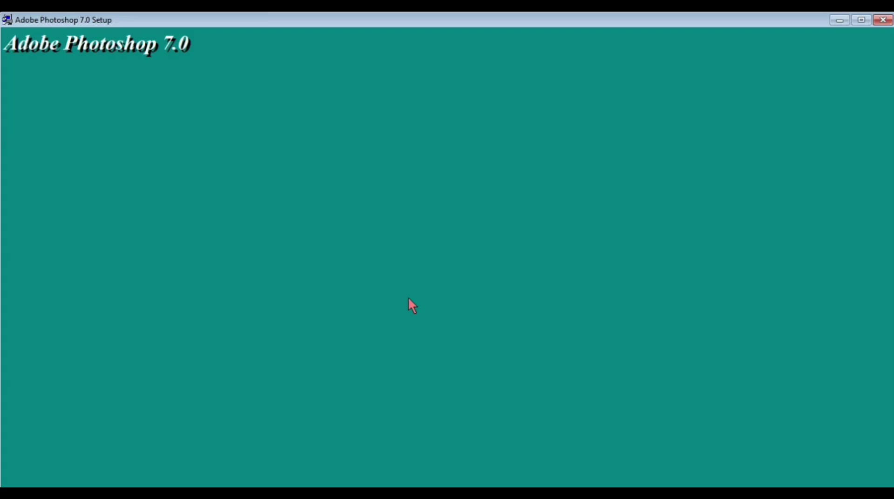
# Pass the Welcome, US English language and license pages, then fill in name and company
pyautogui.click(506, 368)
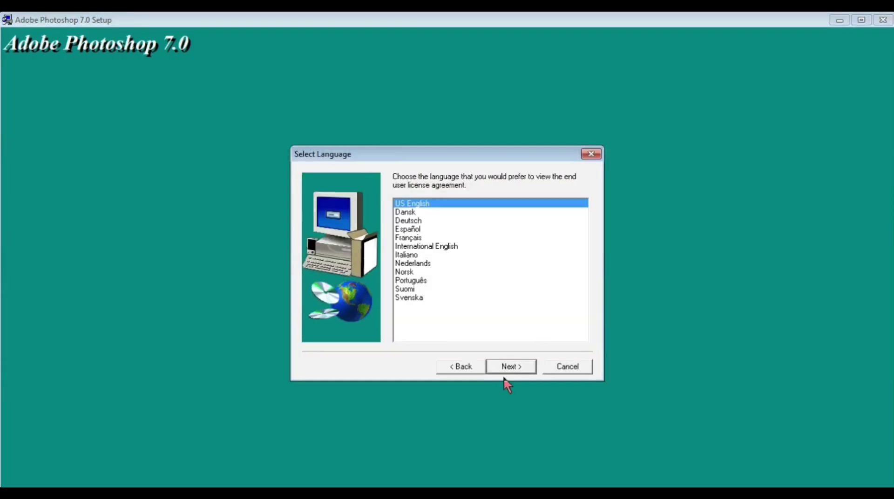
pyautogui.click(521, 369)
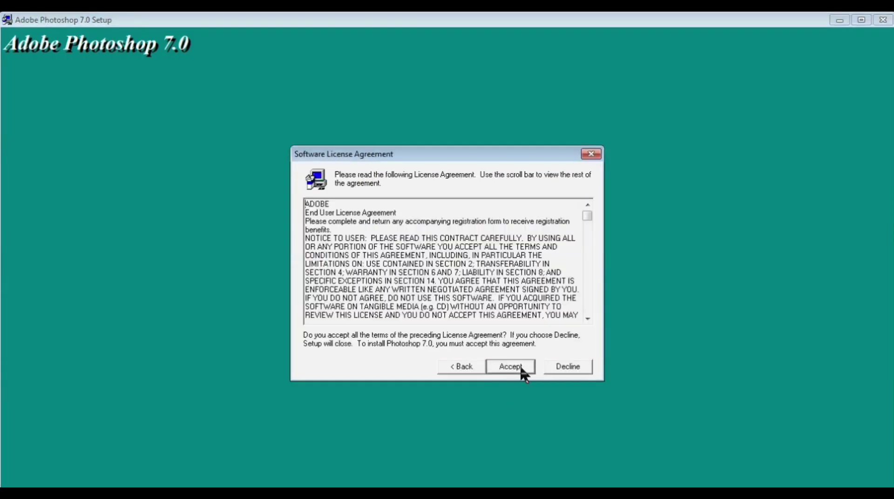
pyautogui.click(521, 368)
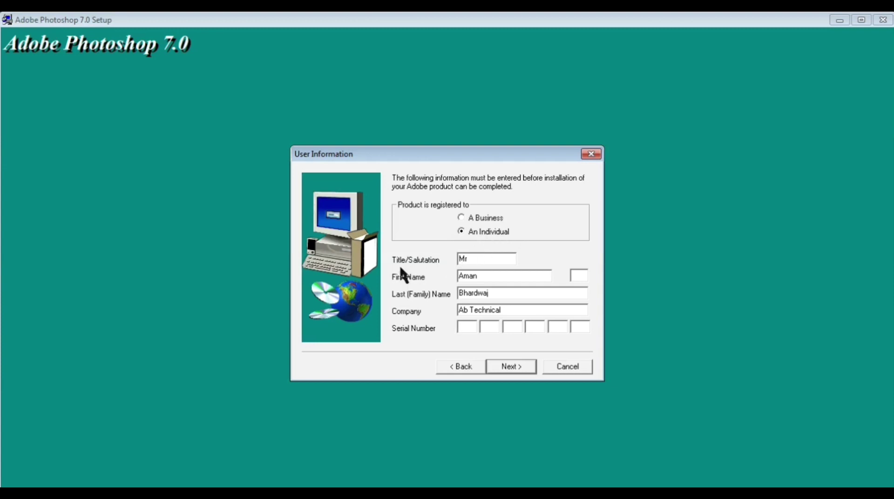
pyautogui.click(480, 277)
pyautogui.click(511, 310)
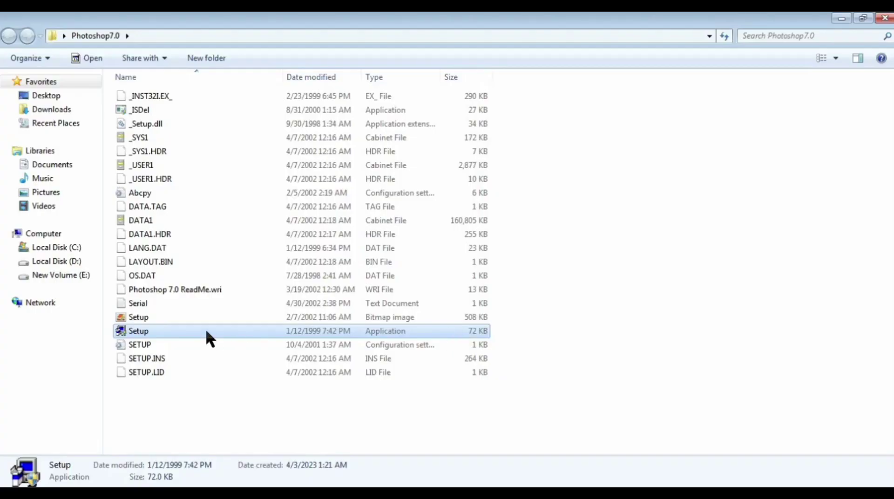
# Open the Serial text file in Notepad and select the serial number
pyautogui.doubleClick(143, 305)
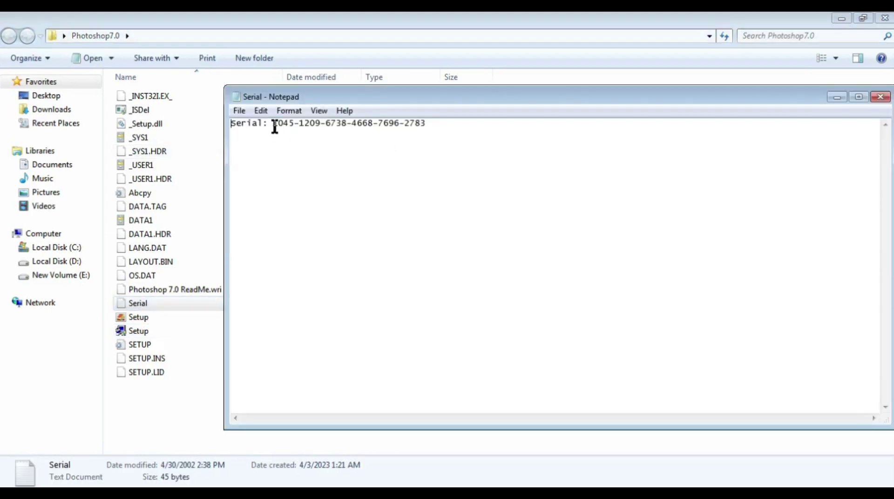
pyautogui.moveTo(272, 125); pyautogui.dragTo(427, 124)
pyautogui.hotkey('ctrl', 'c')
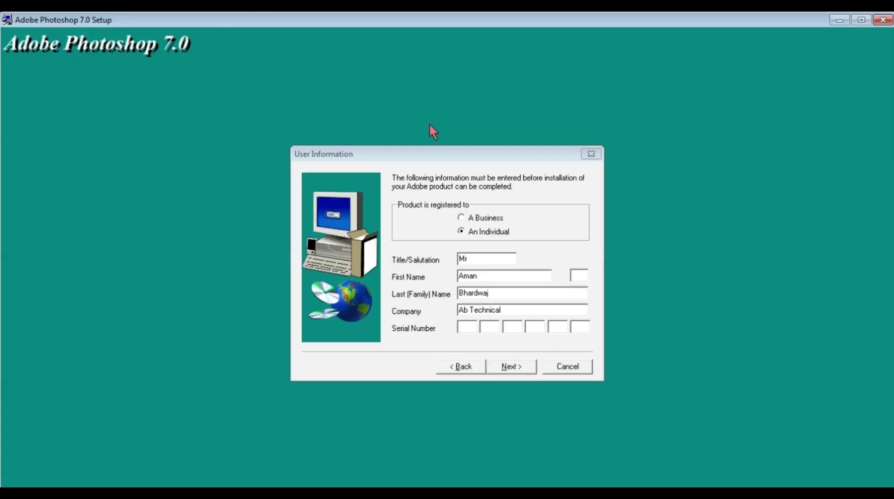
# Paste the serial number, confirm registration, and install Photoshop with the Typical setup
pyautogui.click(468, 327)
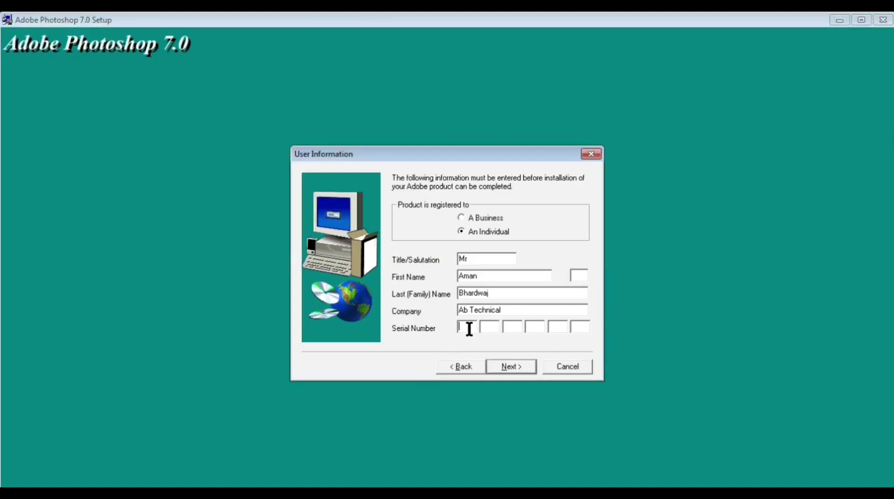
pyautogui.hotkey('ctrl', 'v')
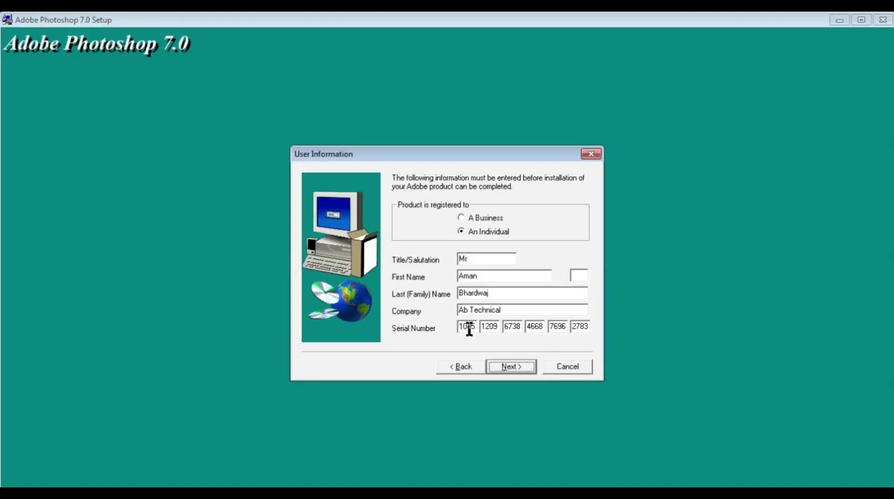
pyautogui.click(512, 370)
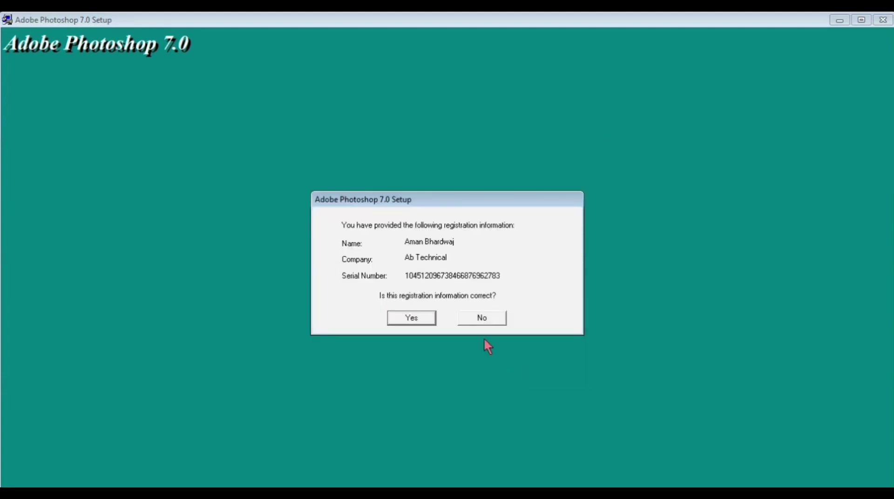
pyautogui.click(403, 319)
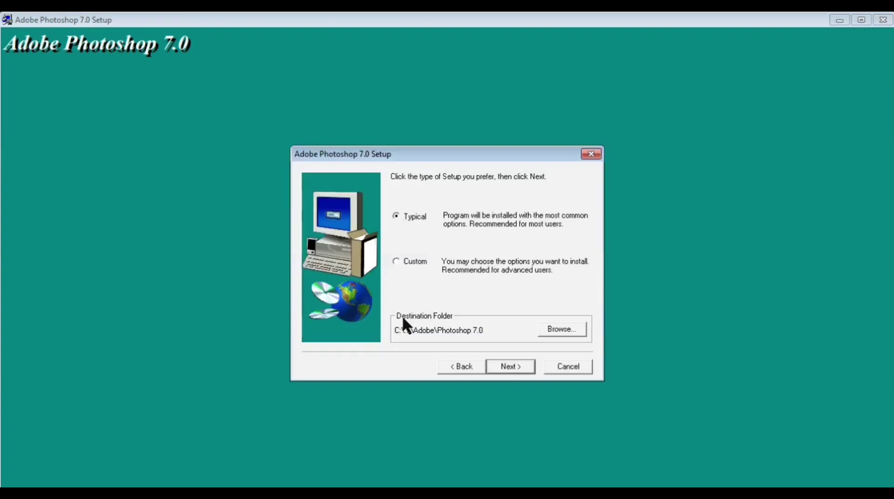
pyautogui.click(516, 367)
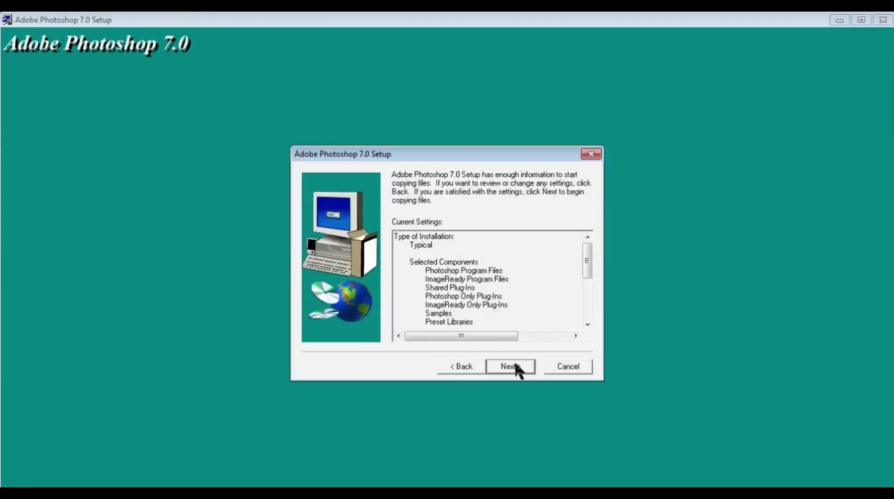
pyautogui.click(517, 371)
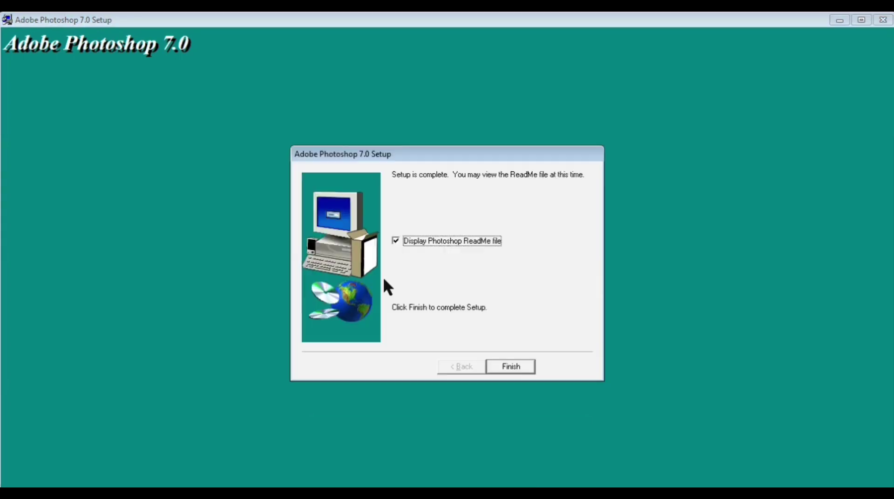
# Finish setup, close the WordPad ReadMe, and dismiss the thank-you Information message
pyautogui.click(510, 366)
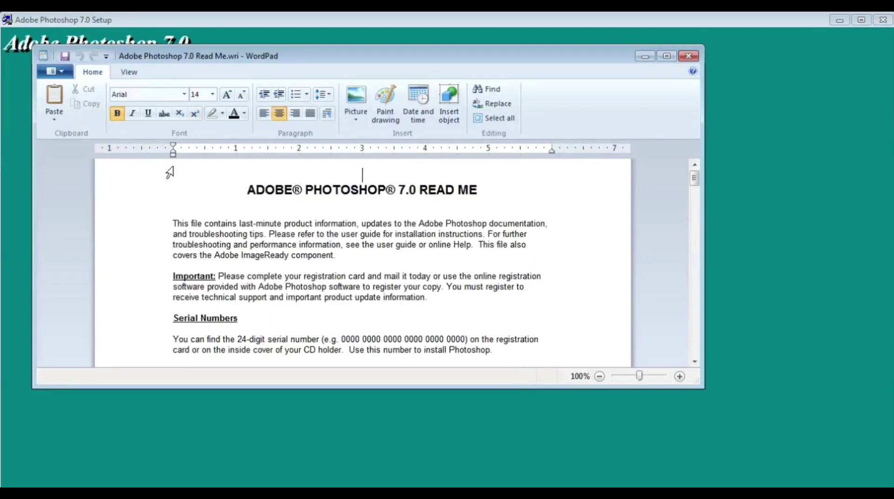
pyautogui.click(690, 56)
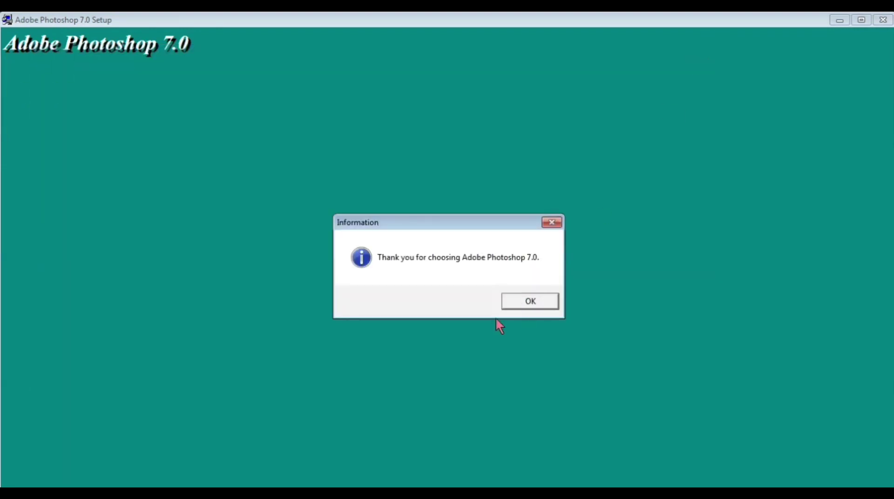
pyautogui.click(522, 302)
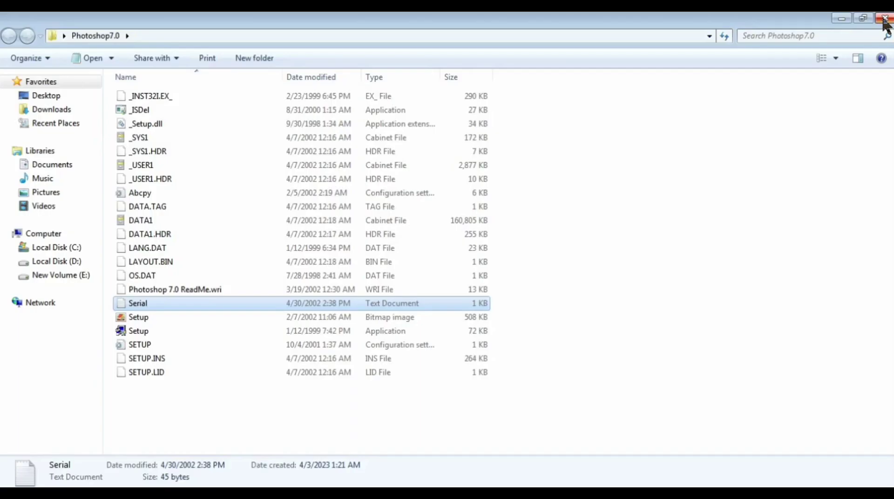
# Close the setup folder, refresh the desktop, and bring up the Run dialog
pyautogui.click(884, 18)
pyautogui.rightClick(310, 185)
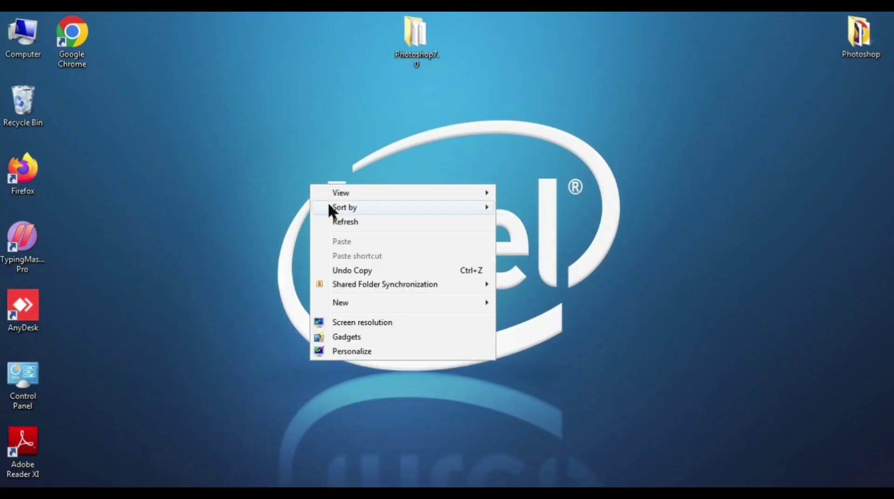
pyautogui.click(345, 224)
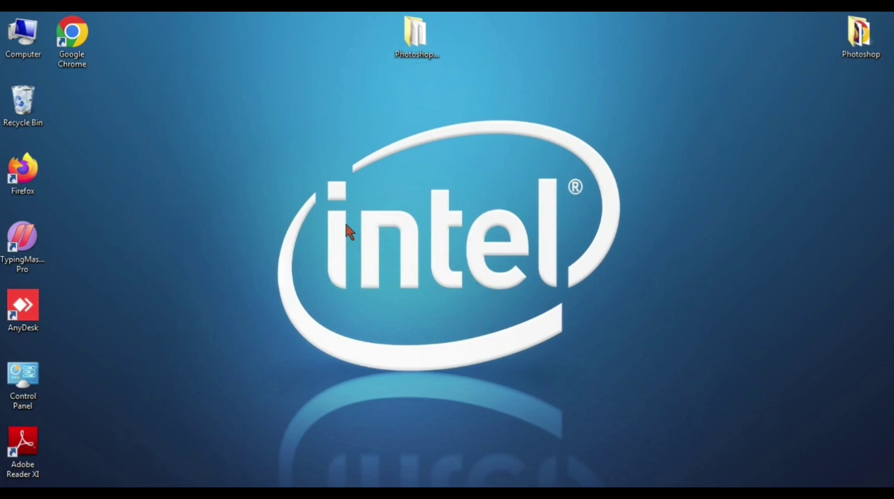
pyautogui.press('super')
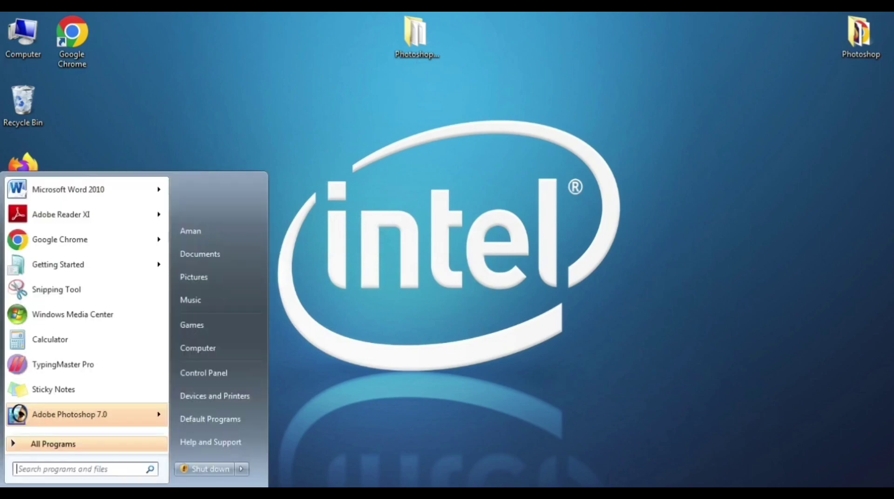
pyautogui.click(613, 240)
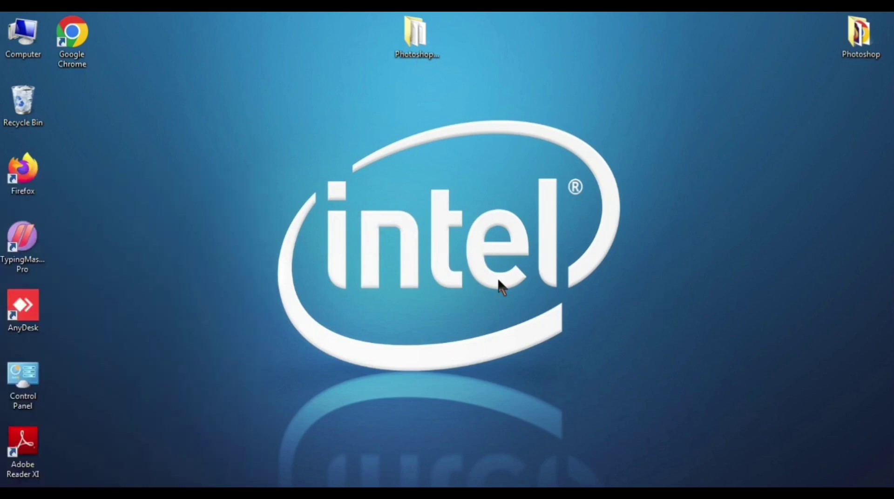
pyautogui.press('super+r')
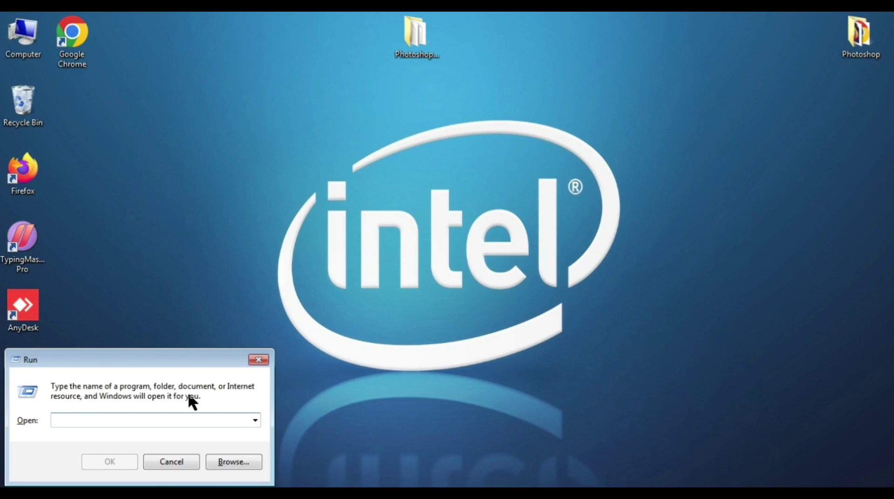
# Launch Photoshop by running 'photoshop' from the Run dialog
pyautogui.write('photoshop')
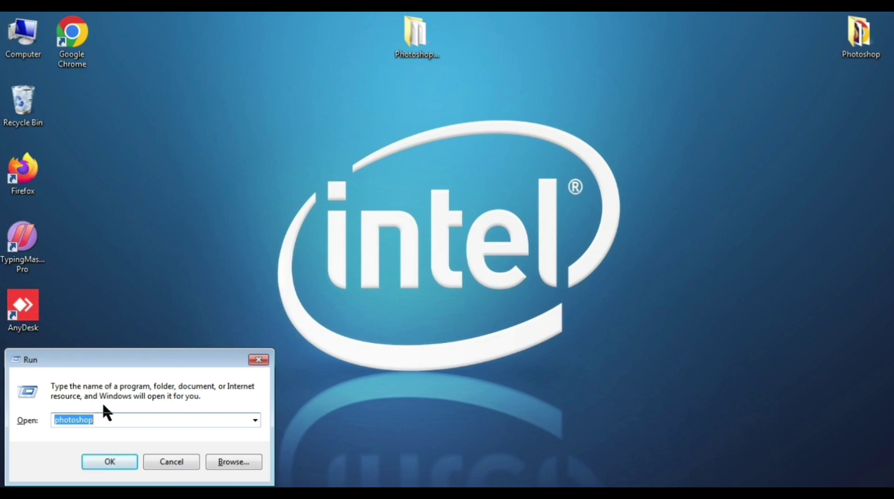
pyautogui.click(107, 463)
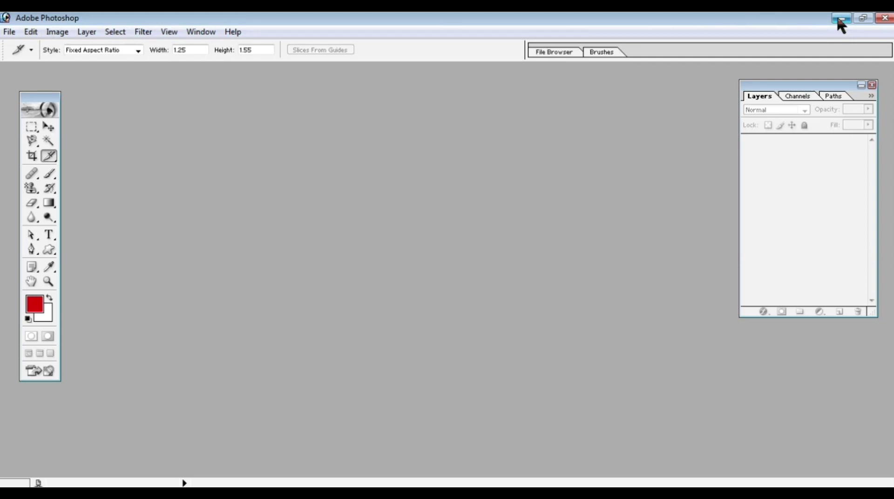
pyautogui.click(838, 19)
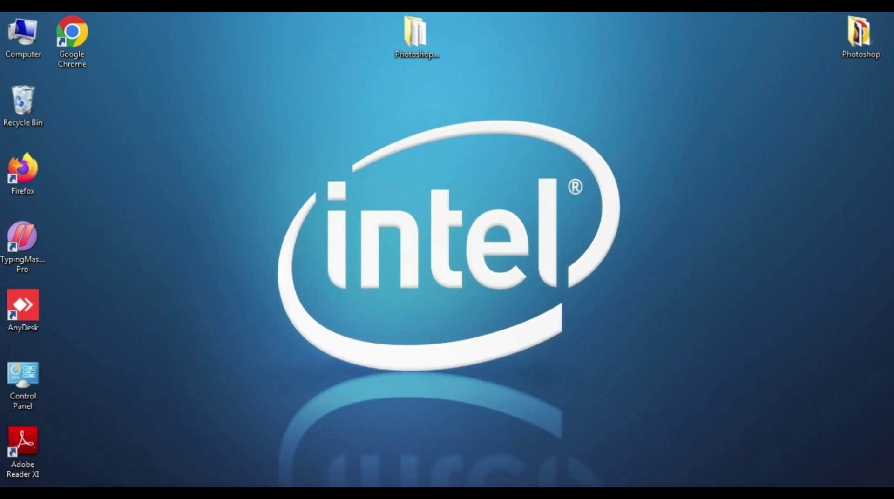
pyautogui.hotkey('alt', 'Tab')
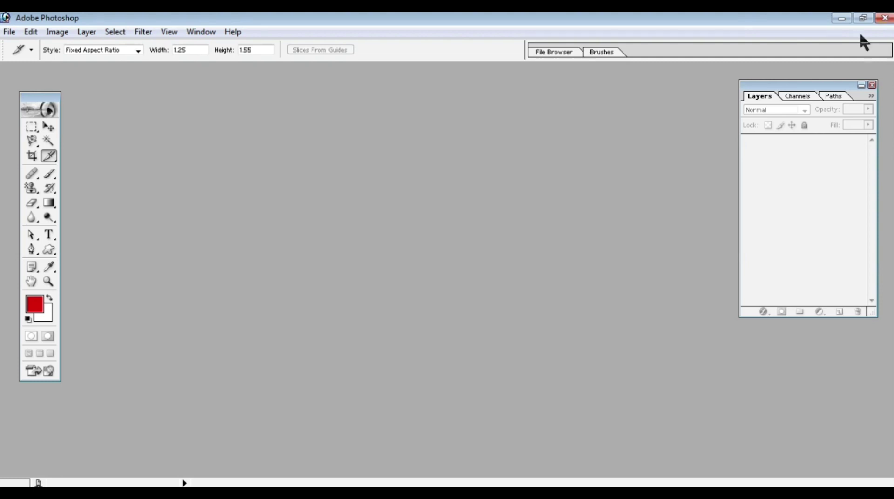
pyautogui.click(862, 19)
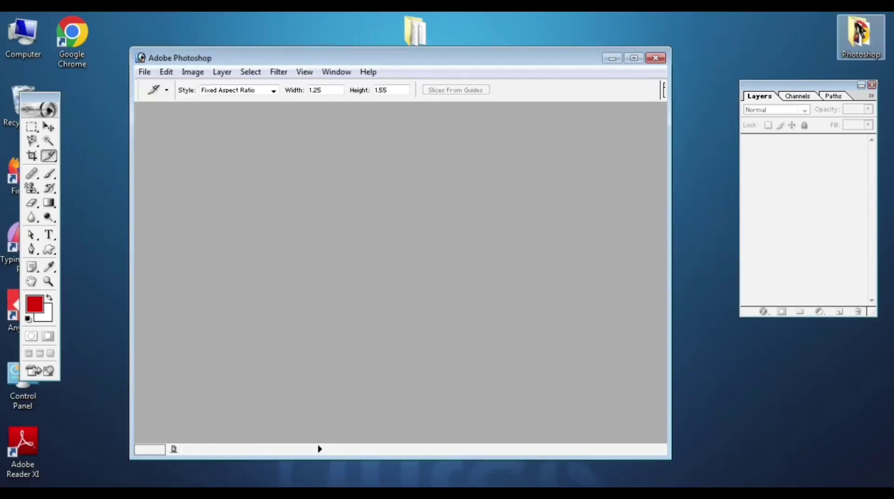
pyautogui.click(632, 60)
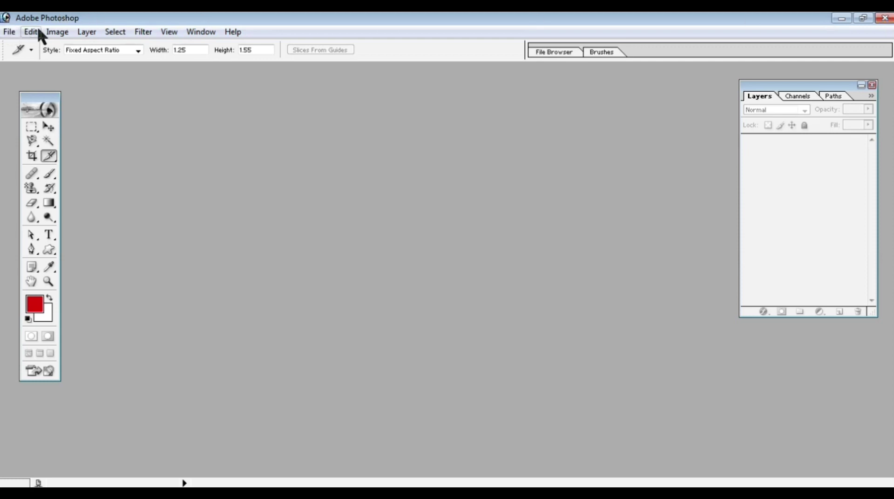
# Browse the menus, select the Move tool, and open the File Browser on D:\wallpaper
pyautogui.click(14, 31)
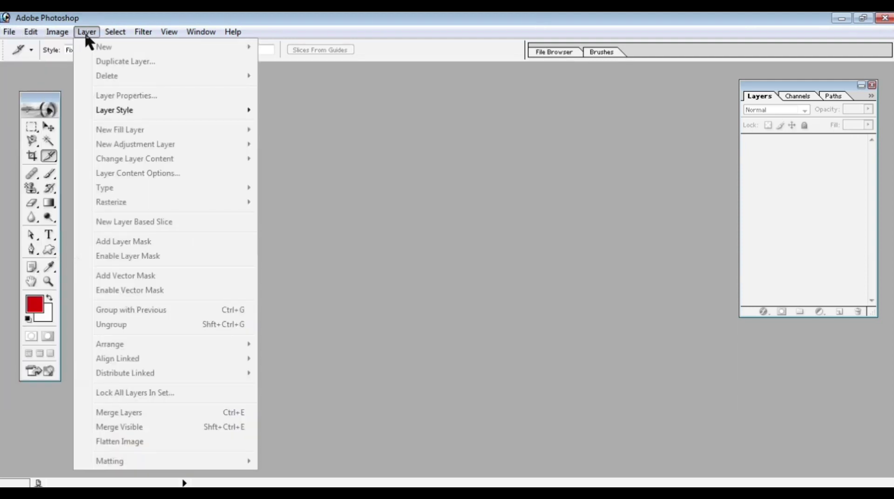
pyautogui.click(83, 32)
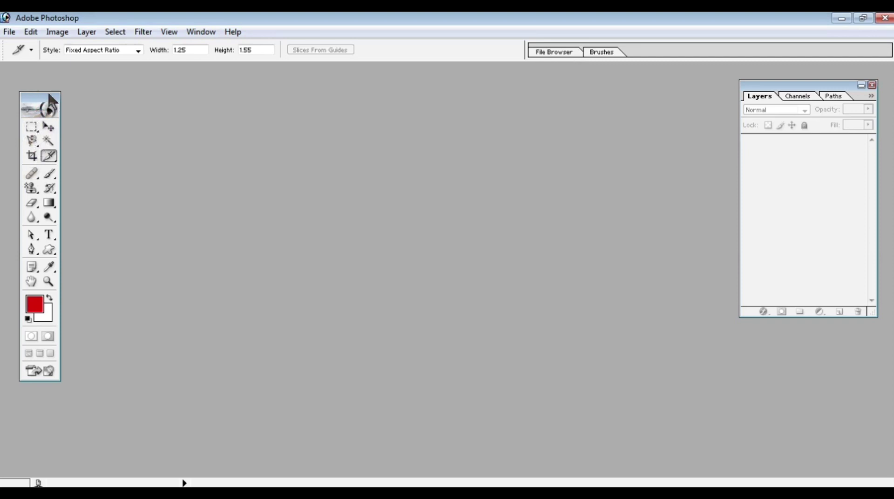
pyautogui.click(48, 130)
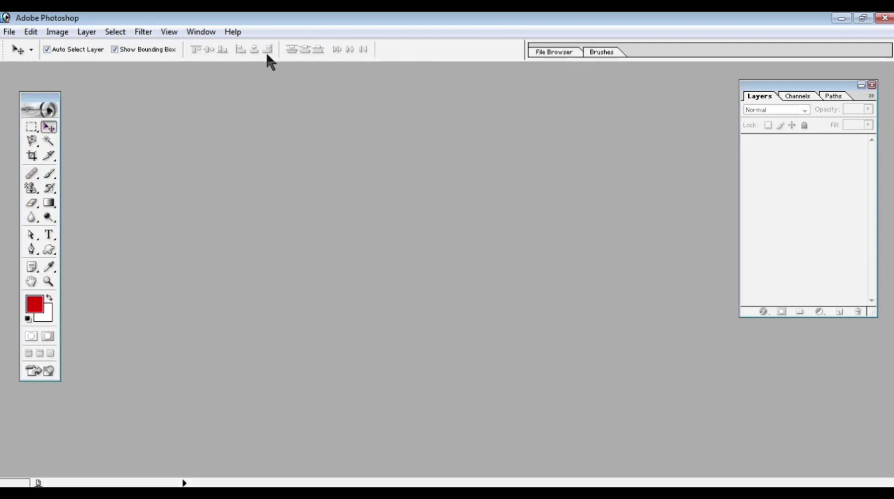
pyautogui.click(554, 52)
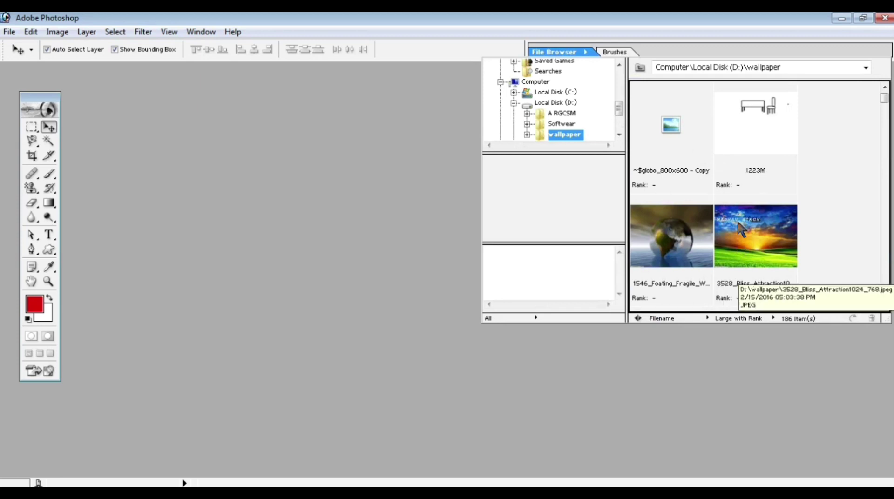
# Close the file browser and set the Brush to the 9 px soft preset at 82 px
pyautogui.doubleClick(740, 242)
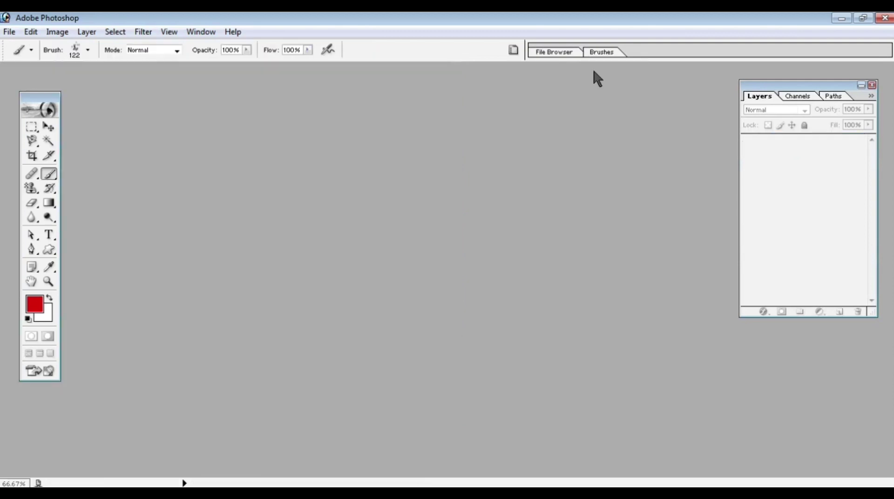
pyautogui.click(599, 53)
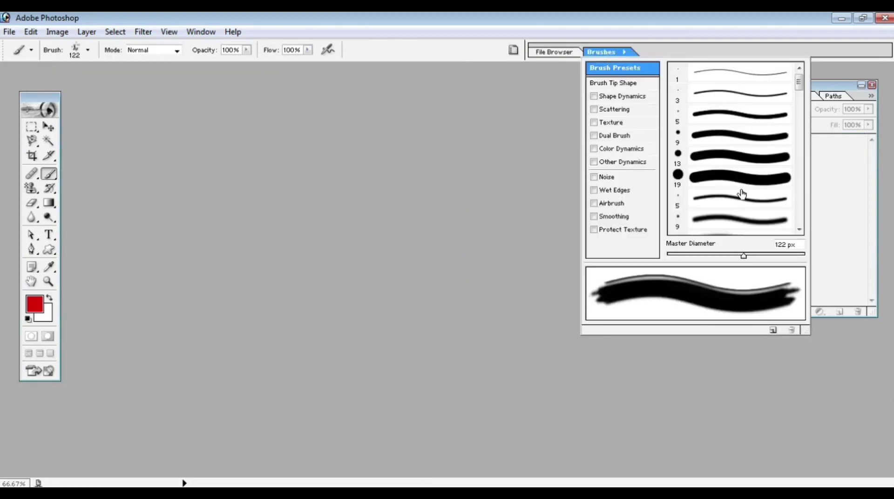
pyautogui.scroll(-2, 742, 181)
pyautogui.scroll(-1, 741, 181)
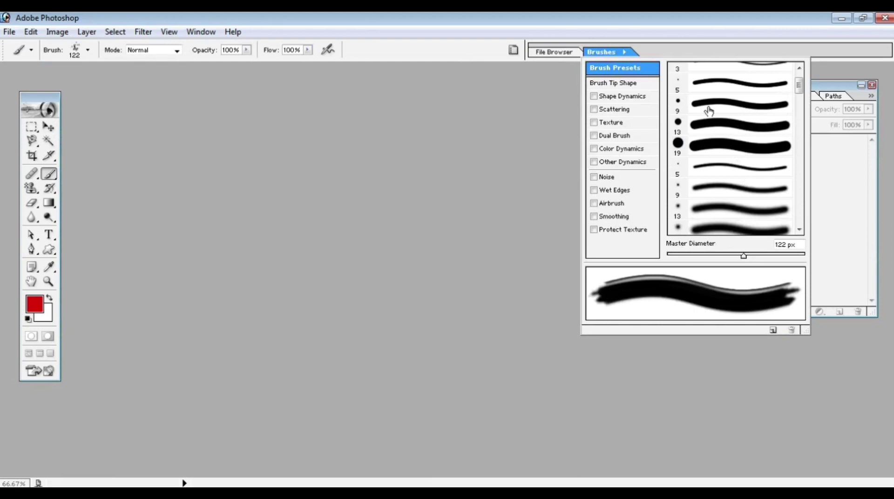
pyautogui.click(732, 185)
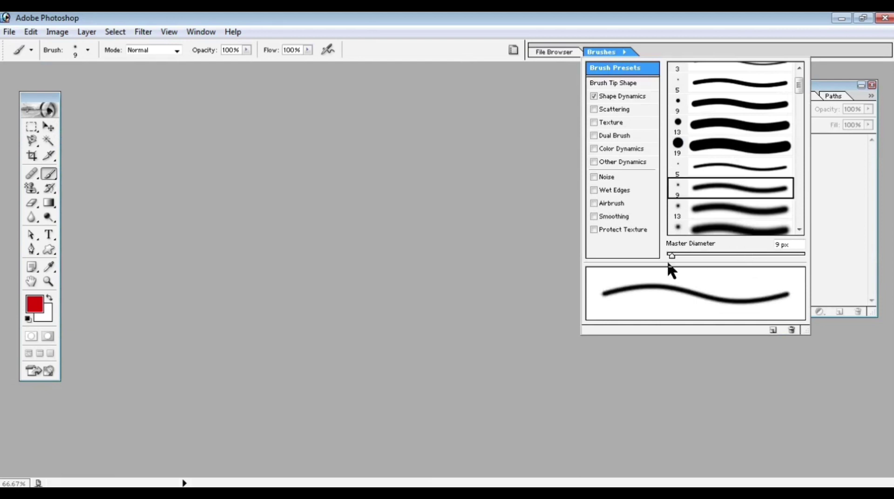
pyautogui.moveTo(671, 254); pyautogui.dragTo(765, 254)
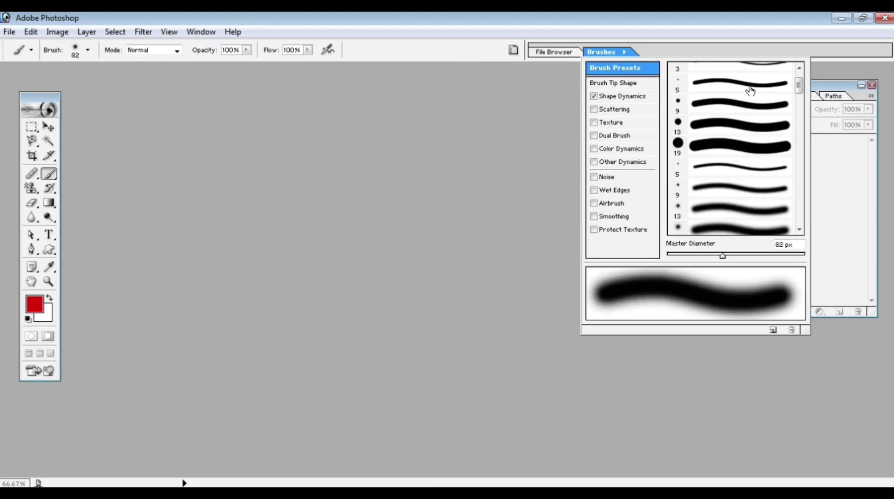
pyautogui.press('Return')
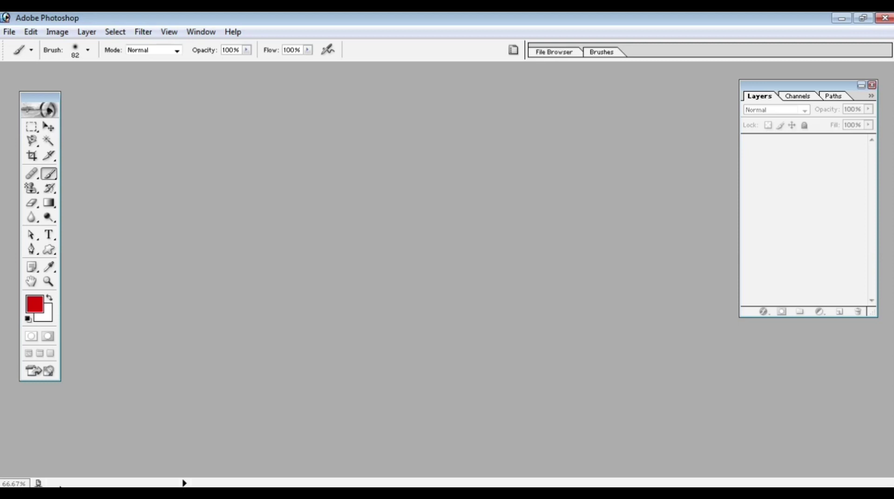
# Select the Healing Brush tool and show the Window menu's palette list
pyautogui.click(32, 176)
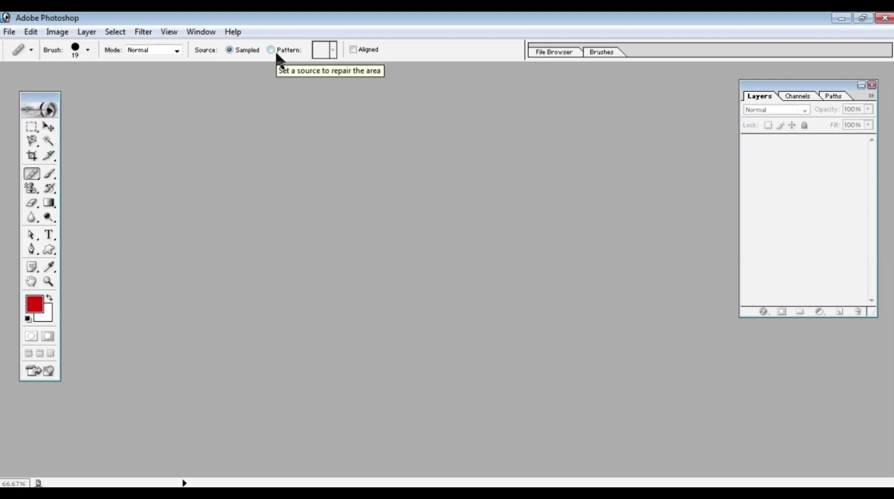
pyautogui.click(203, 31)
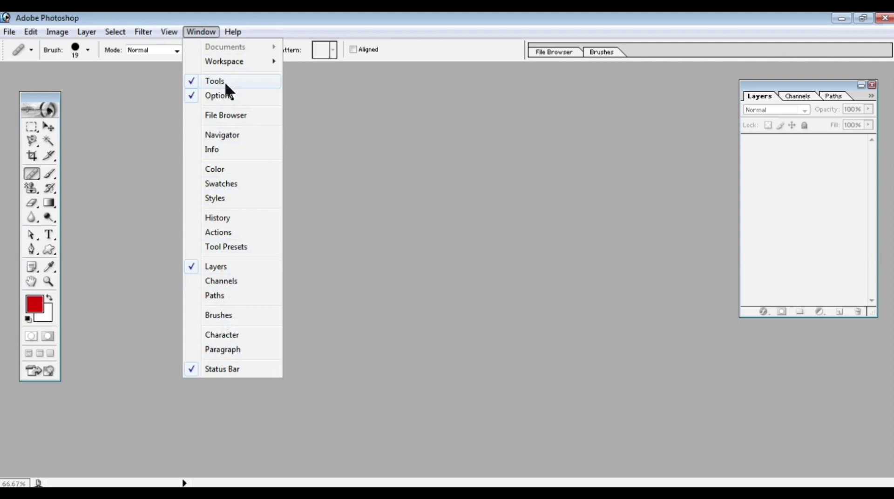
# Toggle the Tools palette off via Window > Tools, then back on from the same menu
pyautogui.click(190, 82)
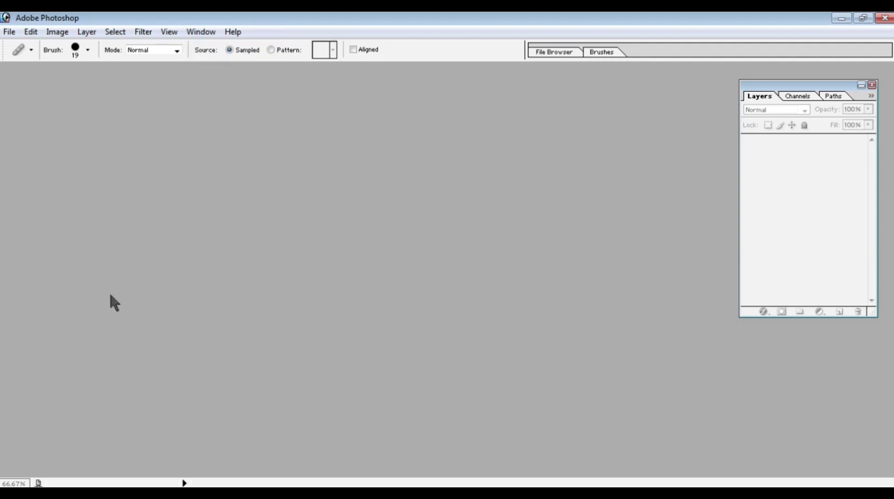
pyautogui.click(194, 31)
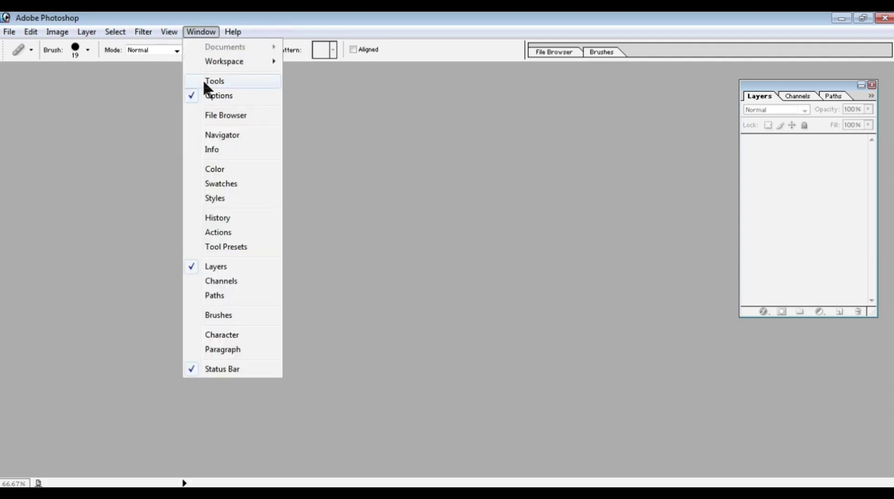
pyautogui.click(207, 84)
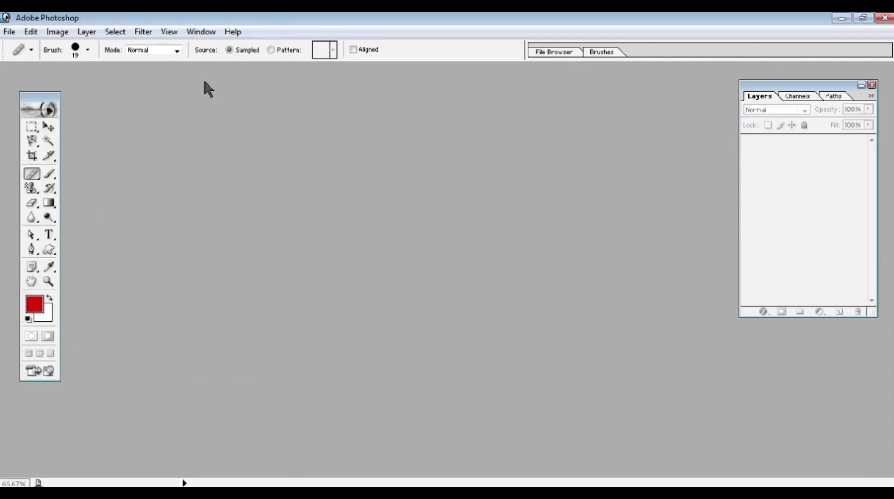